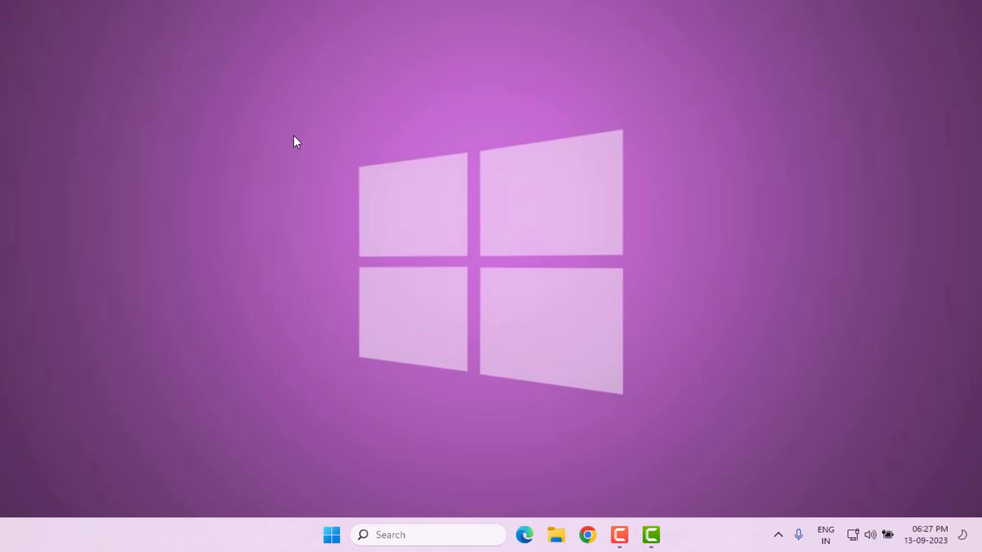
Start the Internet Connections troubleshooter from the other troubleshooters in Windows system settings, and cancel it.
key("super+i")
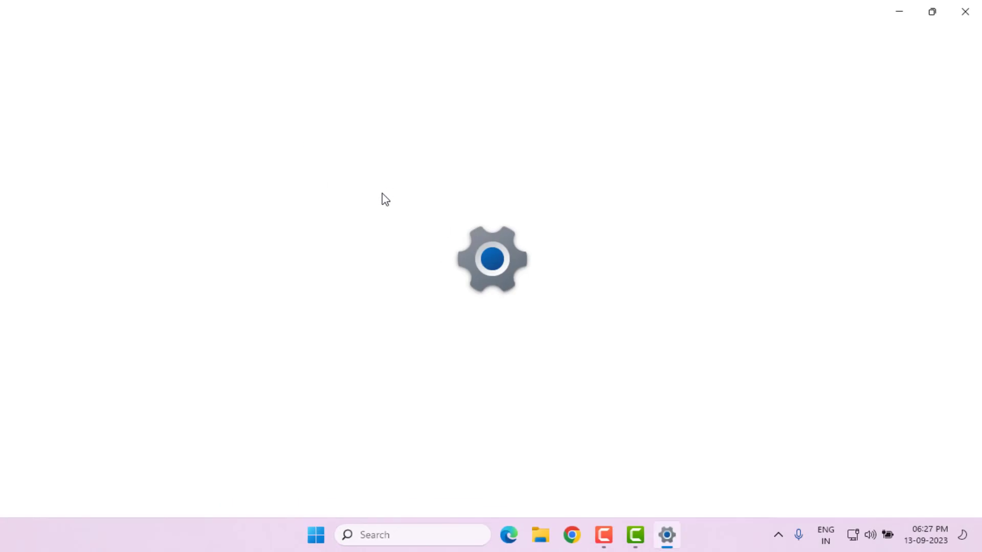
scroll(414, 322, "down", 5)
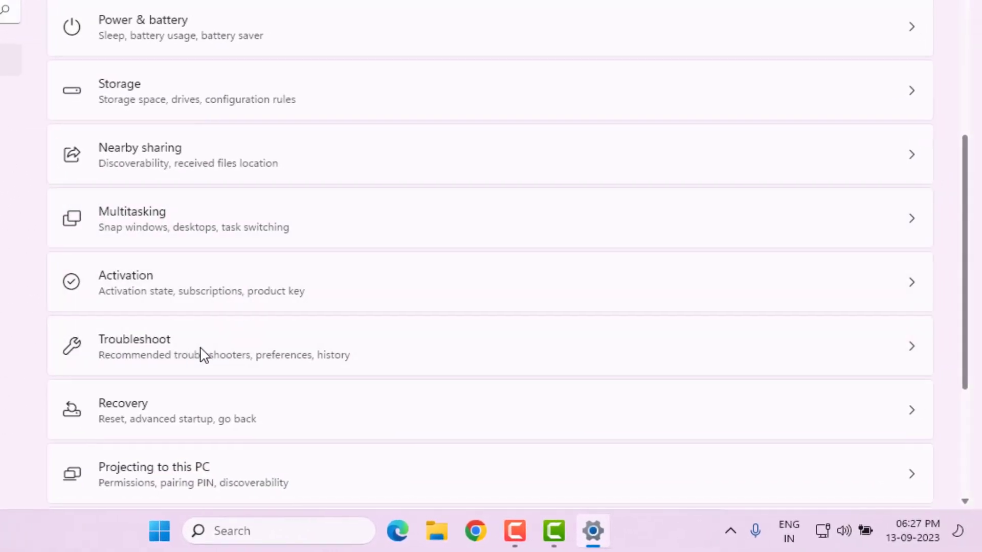
left_click(202, 353)
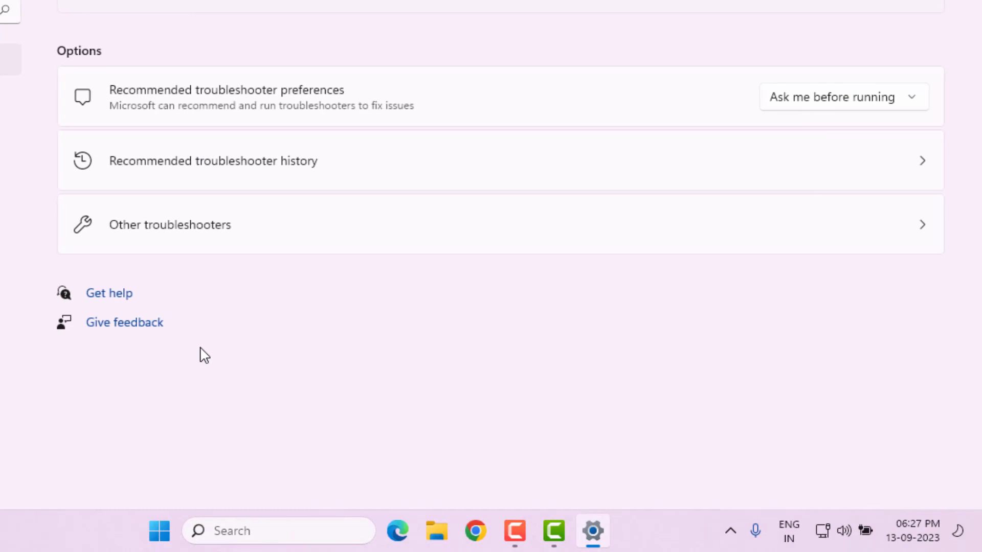
left_click(235, 238)
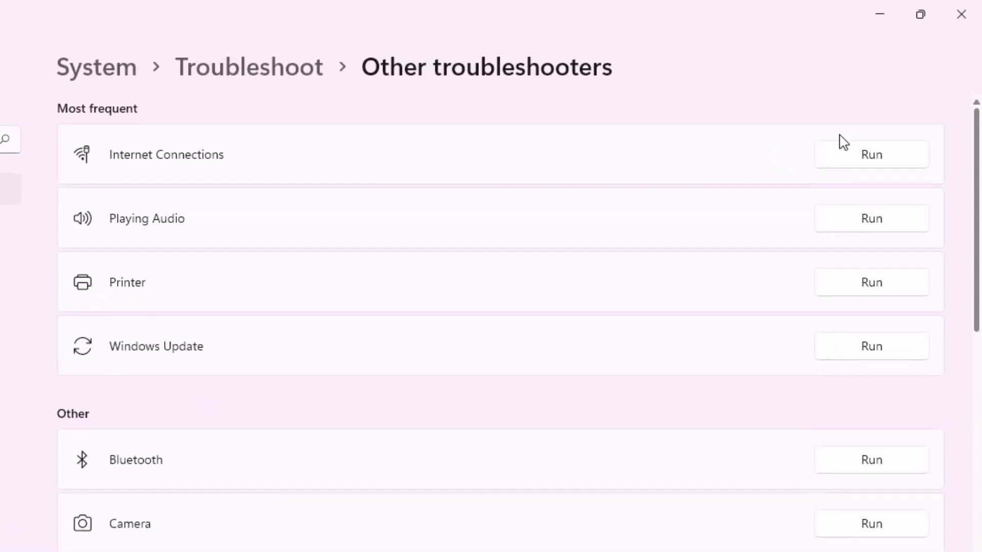
left_click(870, 156)
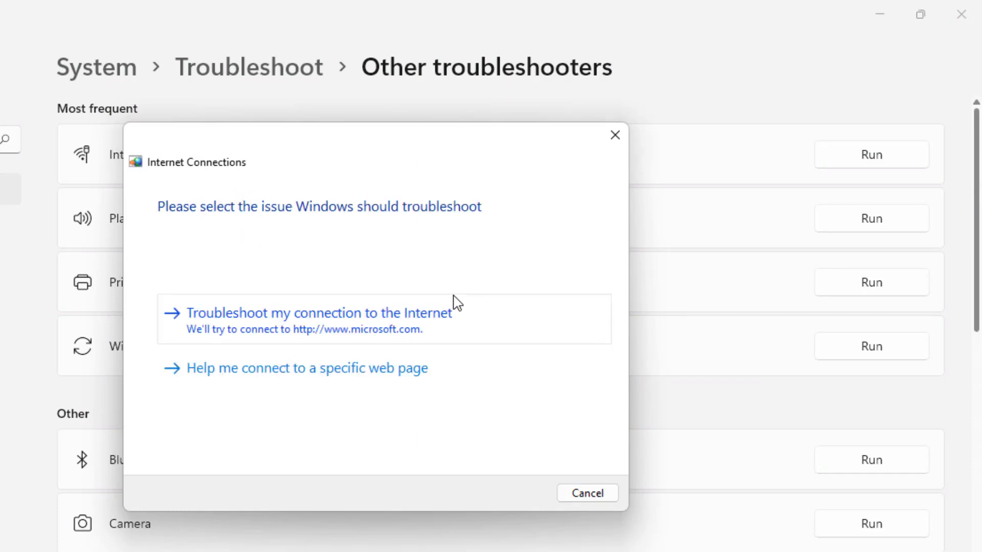
left_click(593, 495)
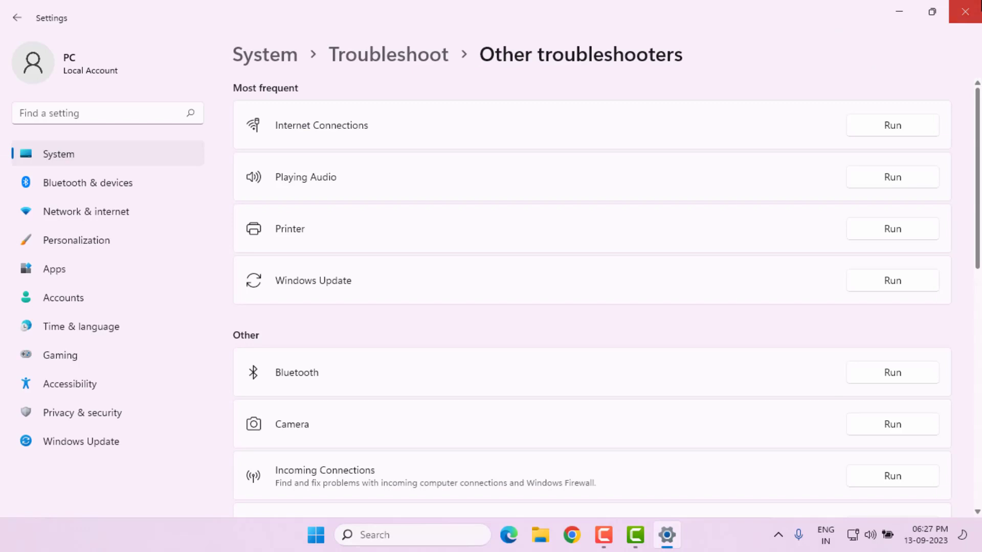
left_click(965, 12)
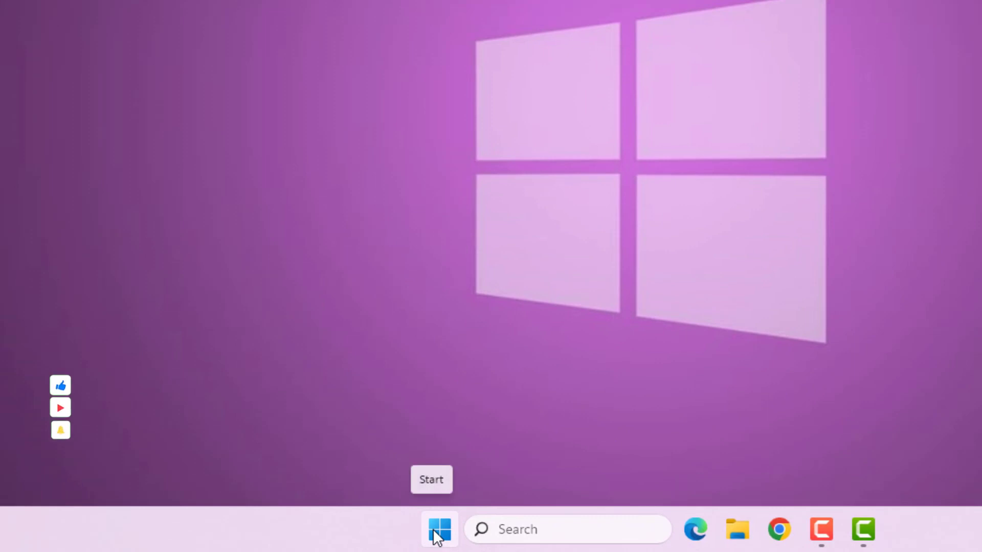
In Device Manager, search automatically for updated drivers for the Broadcom 802.11n Network Adapter.
right_click(437, 536)
left_click(410, 113)
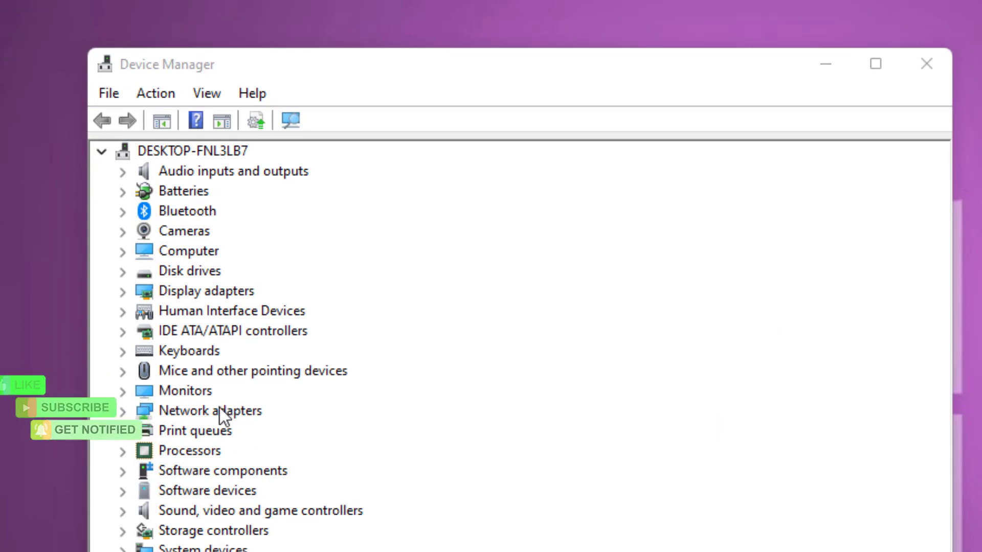
double_click(219, 409)
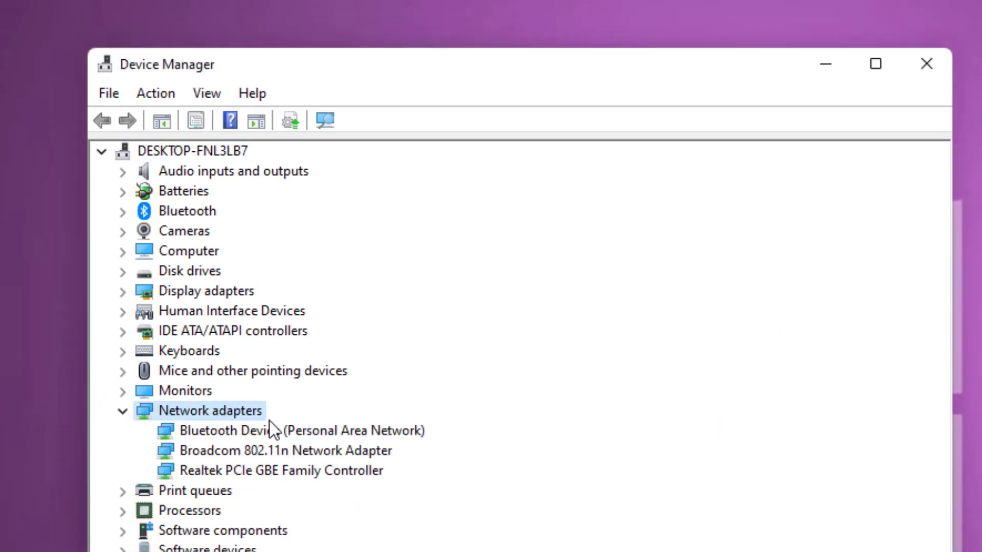
left_click(367, 451)
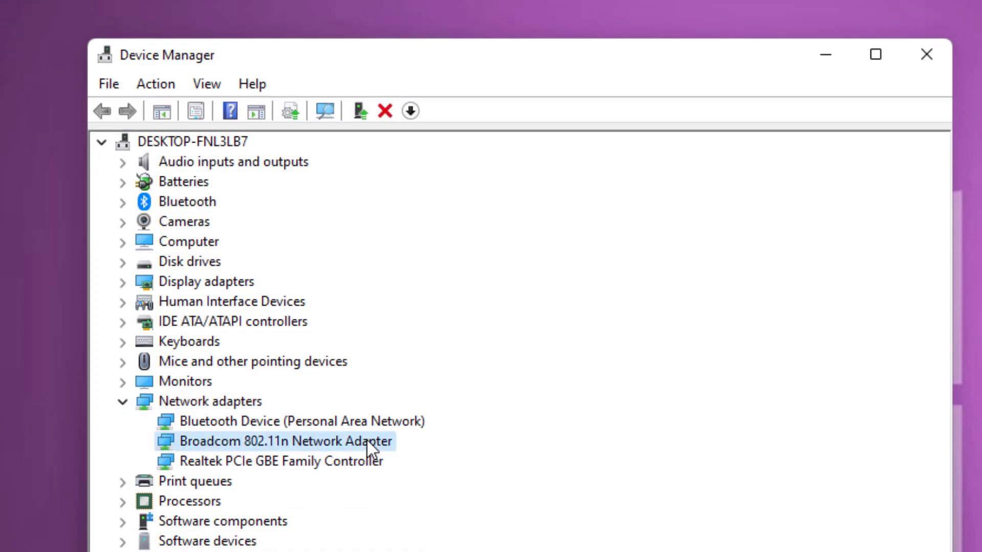
right_click(367, 450)
left_click(496, 200)
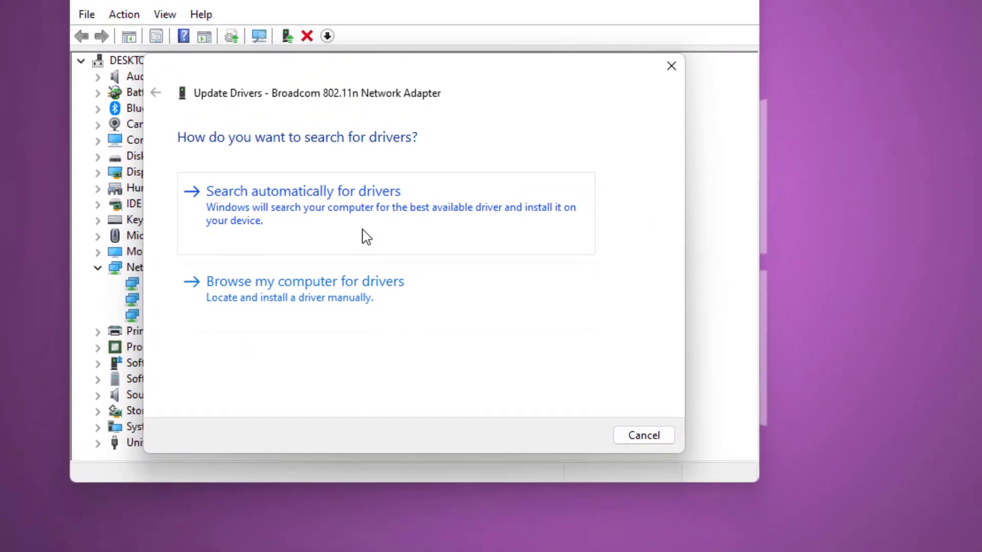
left_click(432, 133)
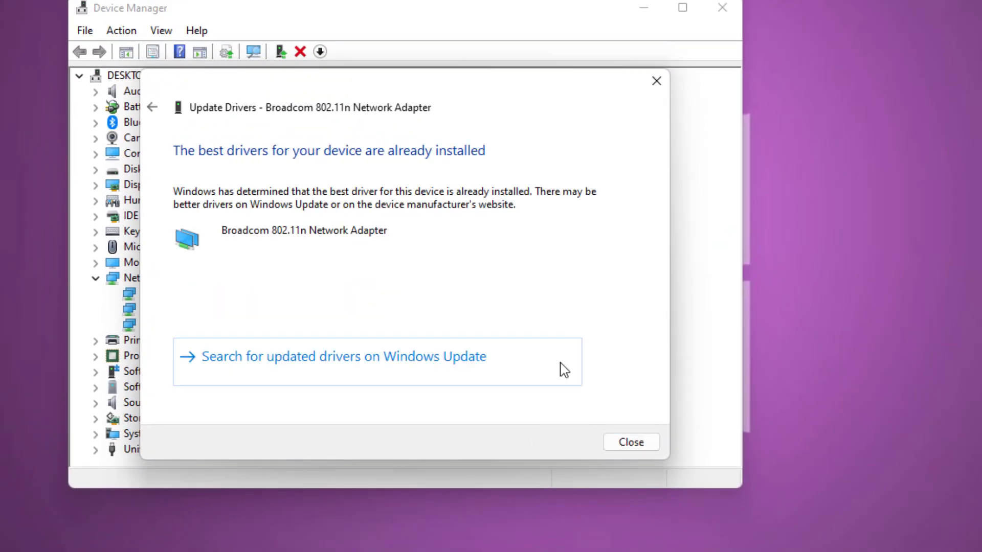
left_click(632, 443)
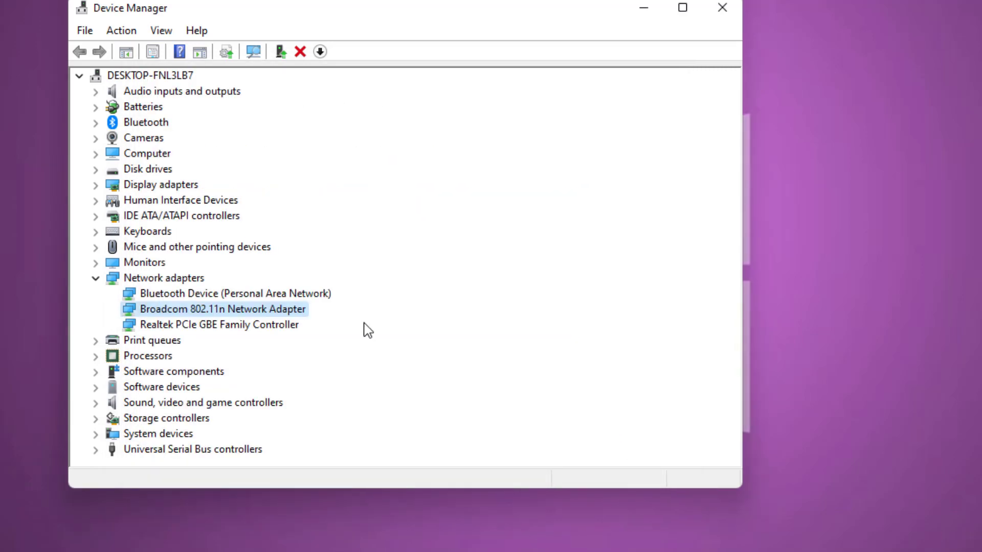
Update the Broadcom 802.11n Network Adapter with the Broadcom driver from the computer's list of available drivers, and close Device Manager.
right_click(273, 315)
left_click(395, 327)
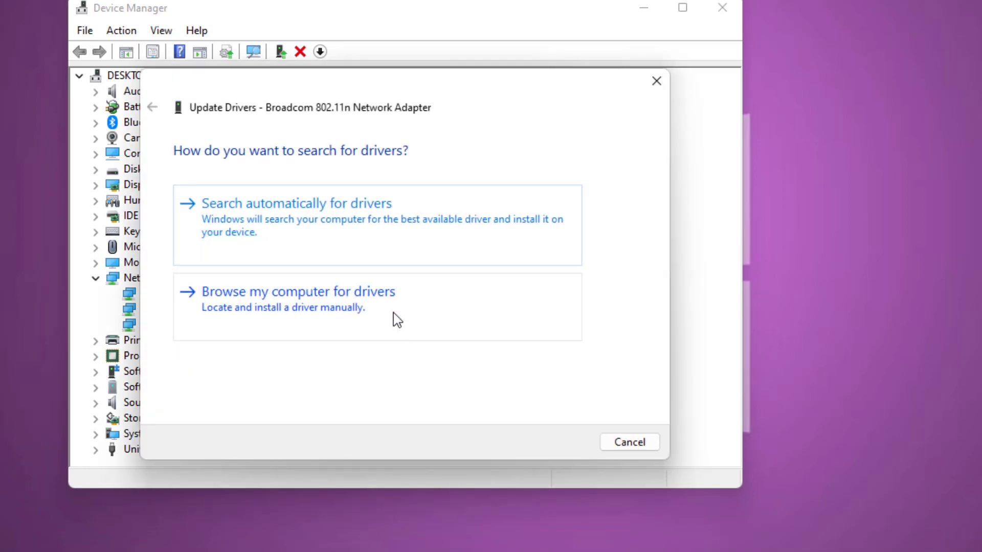
left_click(398, 319)
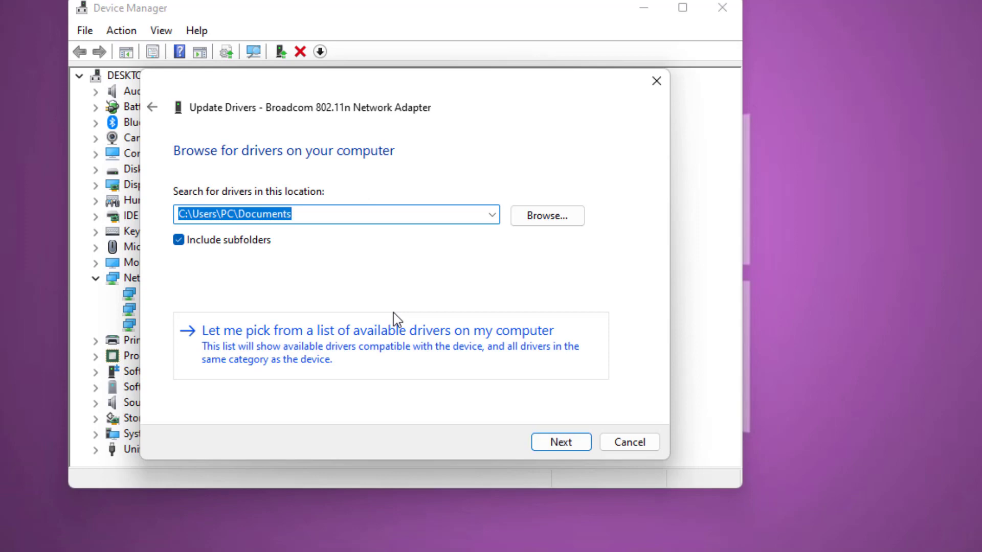
left_click(387, 348)
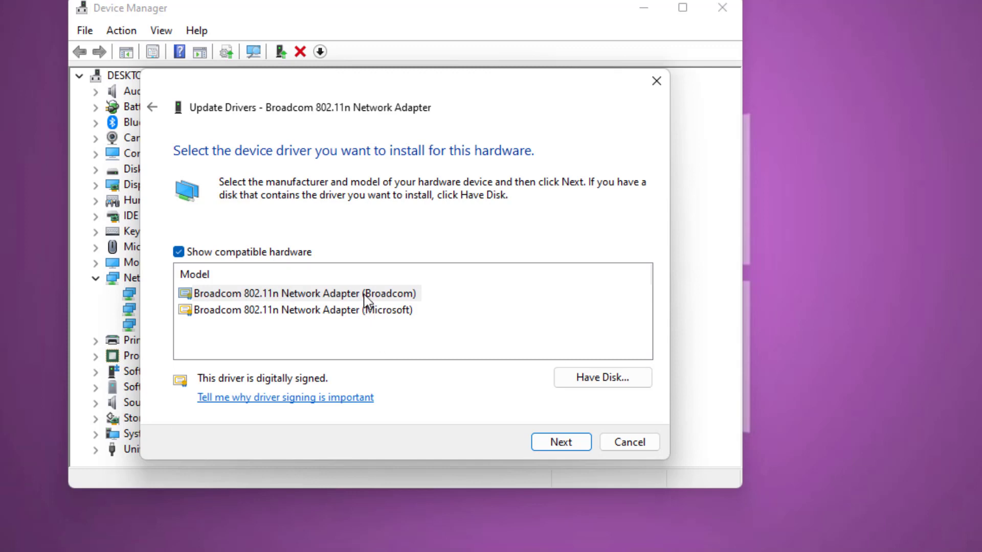
left_click(365, 295)
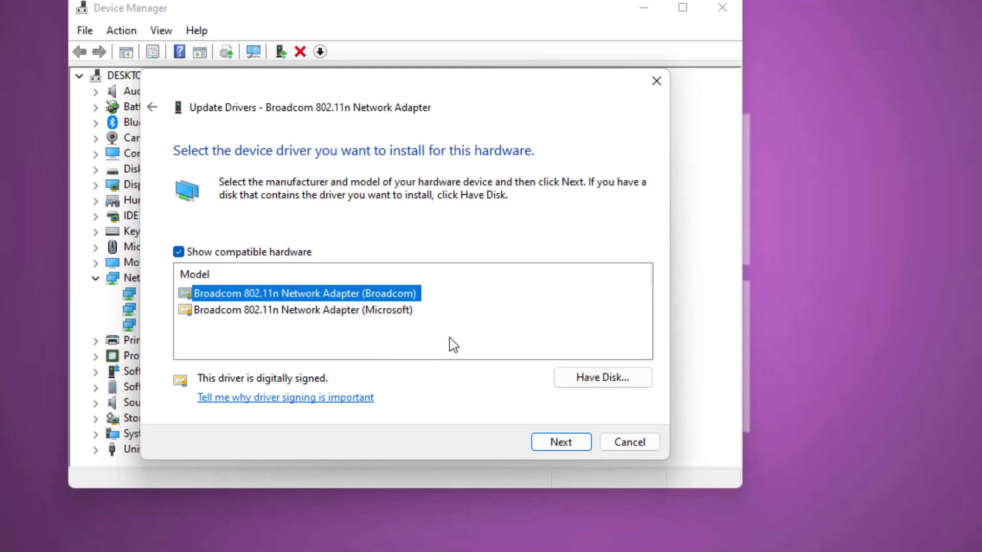
left_click(563, 442)
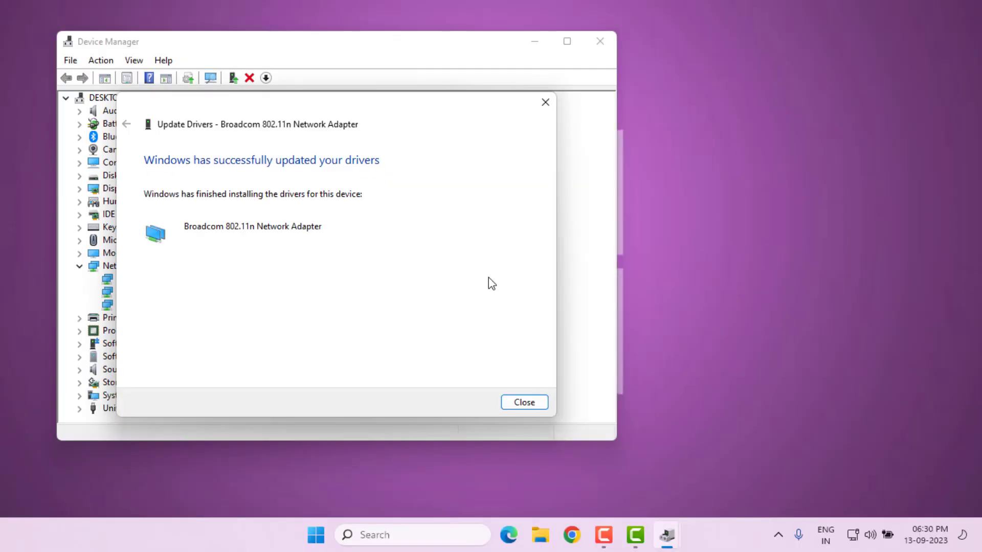
left_click(524, 403)
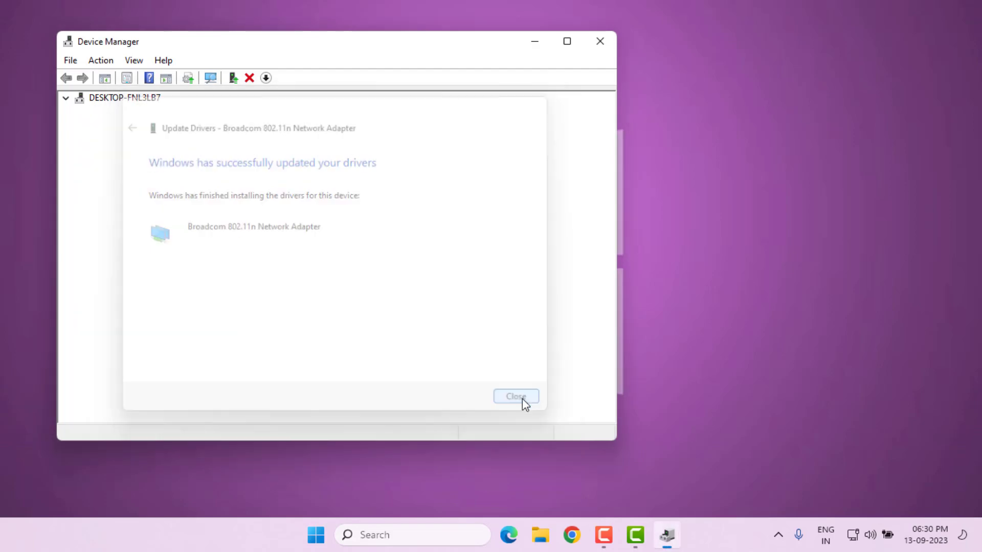
left_click(599, 41)
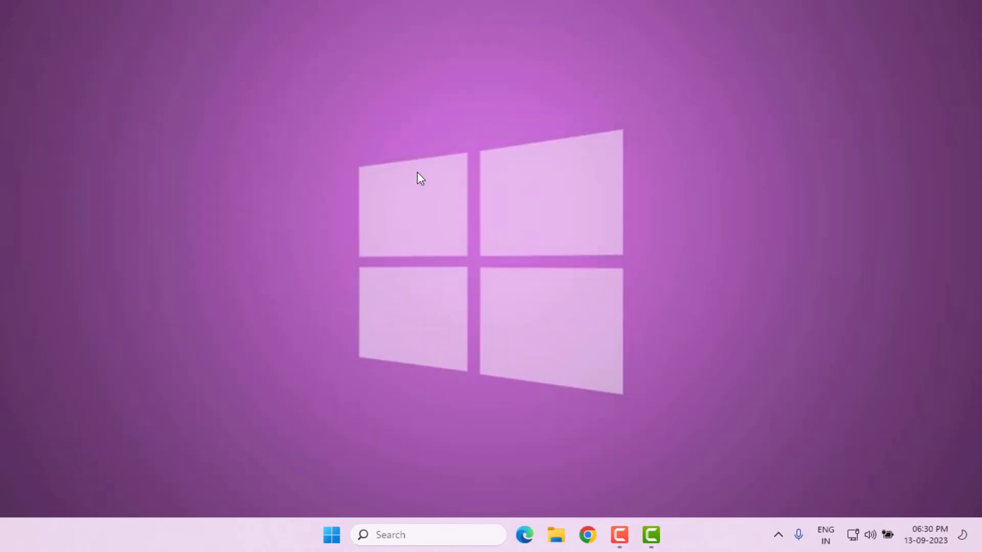
Open the adapter settings from the Network and Sharing Center in Control Panel.
key("super")
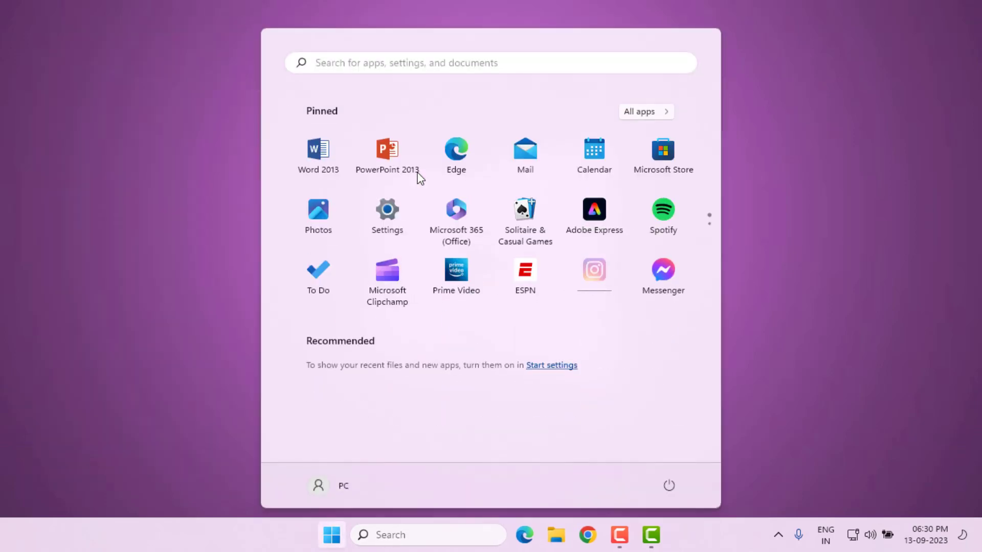
type("control")
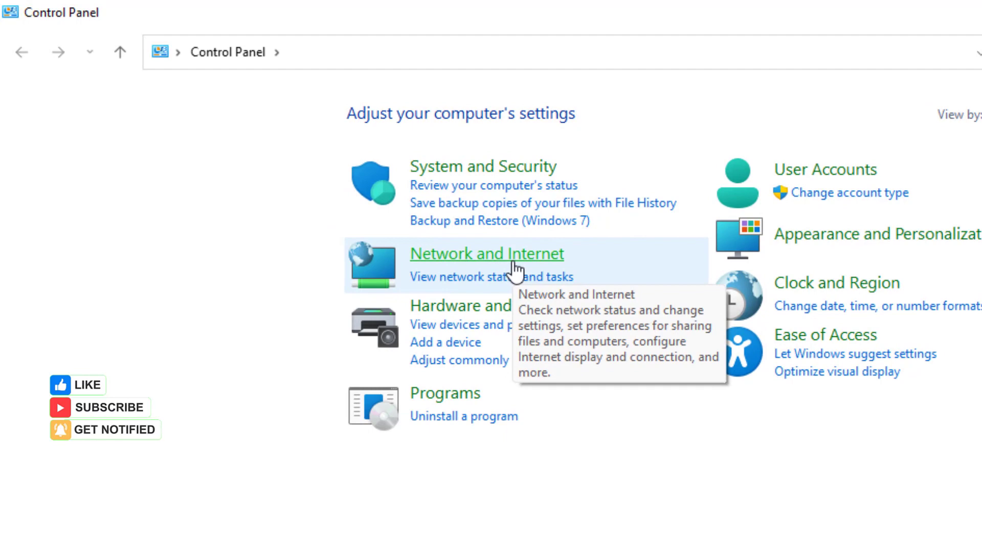
left_click(513, 263)
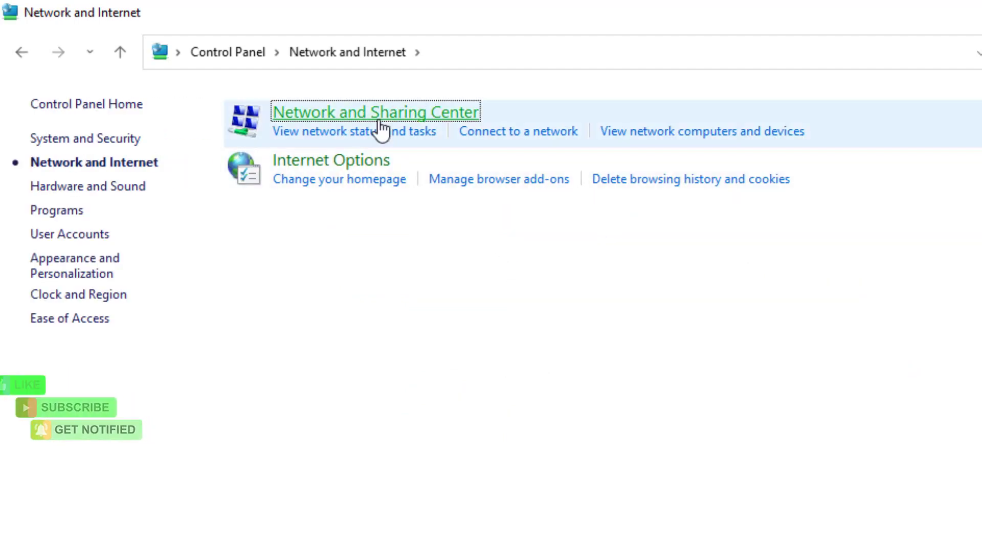
left_click(379, 117)
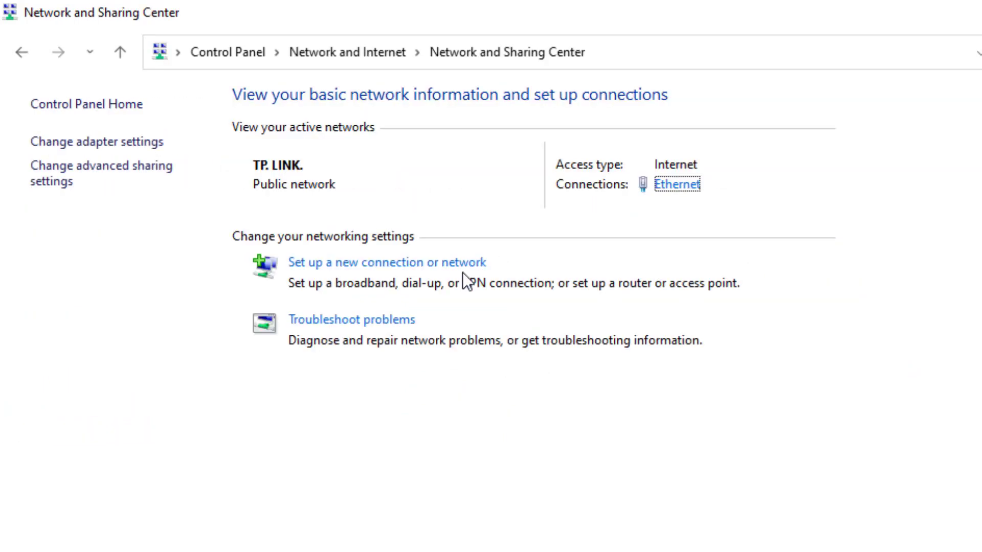
left_click(134, 148)
Open the Internet Protocol Version 4 (TCP/IPv4) properties of the Ethernet connection.
left_click(389, 153)
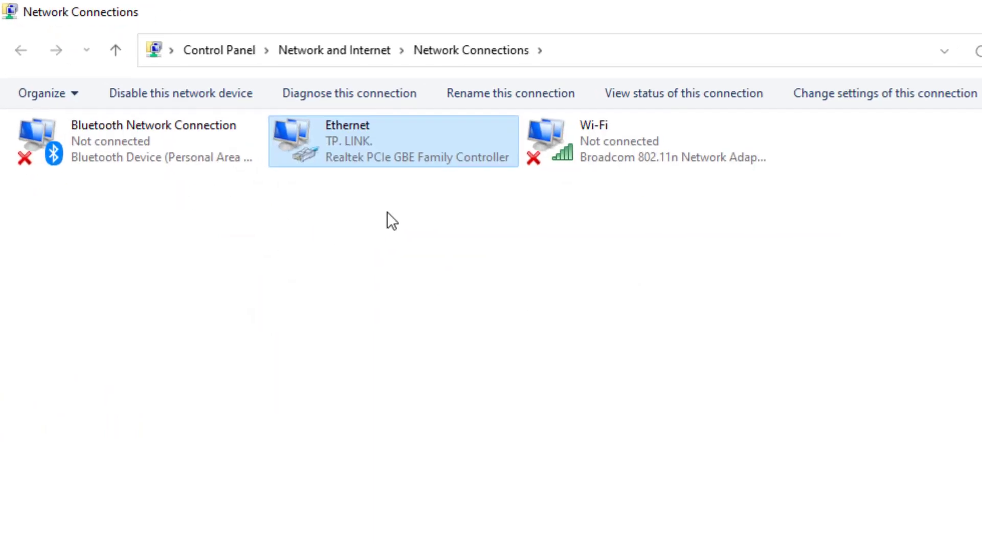
right_click(401, 149)
left_click(484, 348)
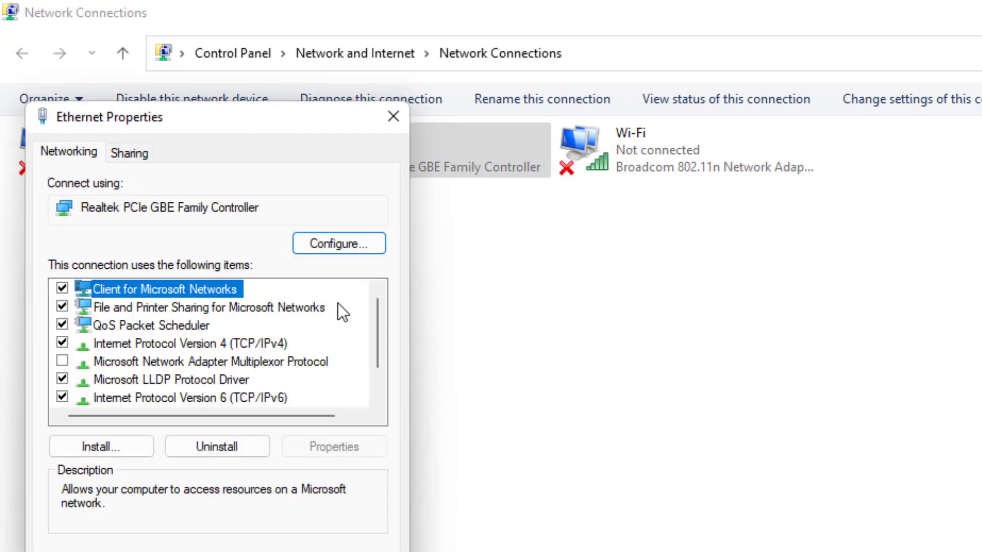
left_click(203, 346)
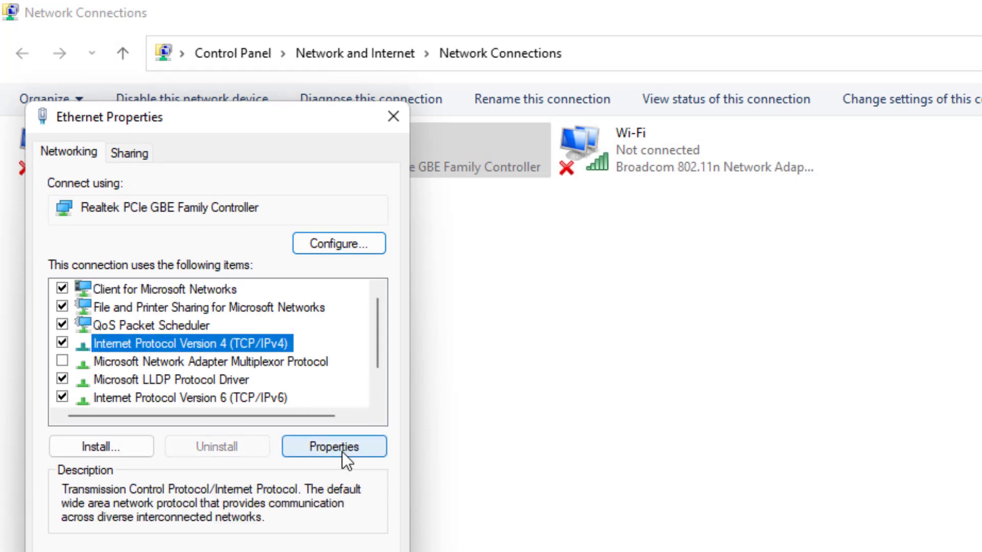
left_click(342, 452)
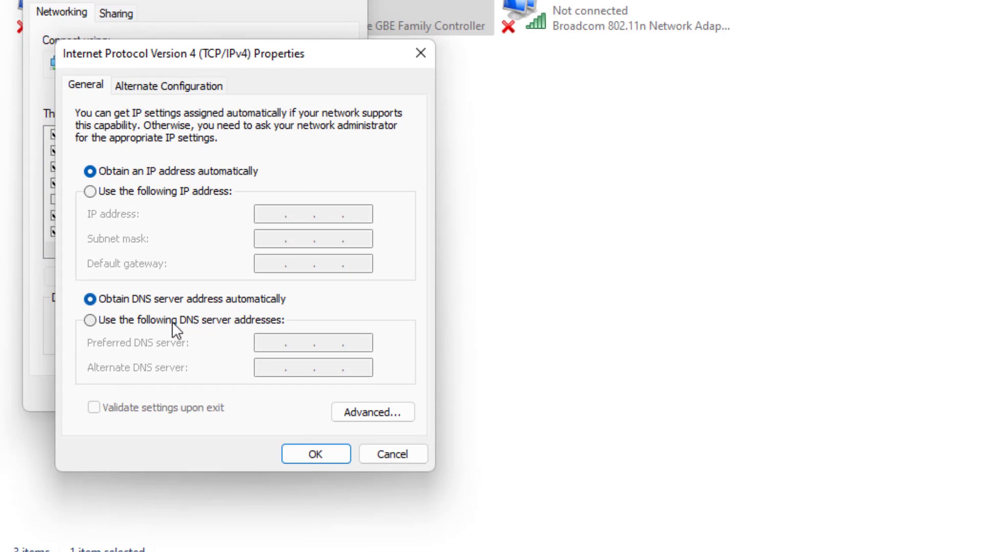
Set the preferred DNS server to 8.8.8.8 and the alternate to 8.8.4.4, saving the Ethernet properties and closing Network Connections.
left_click(162, 321)
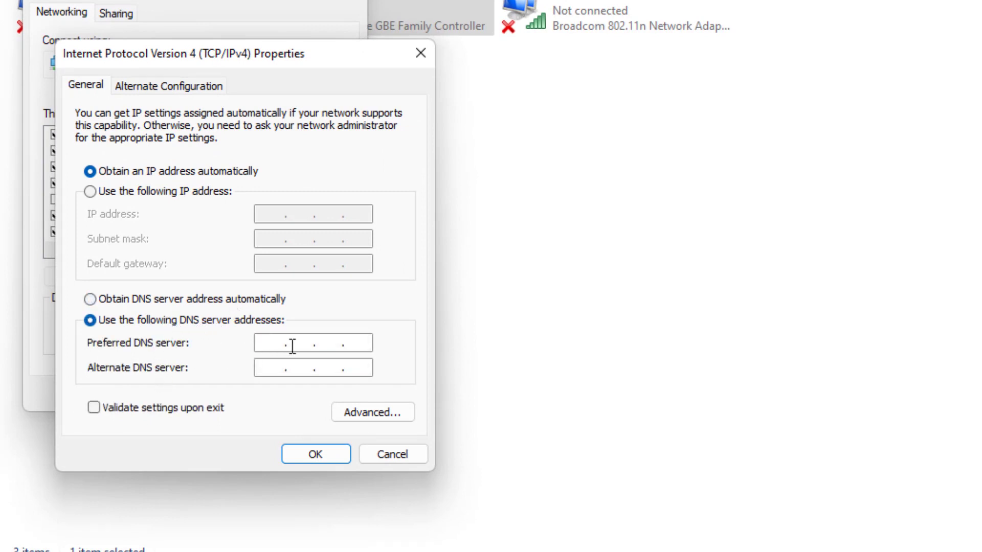
type("8.8.8.8")
left_click(277, 368)
type("8.8.4.4")
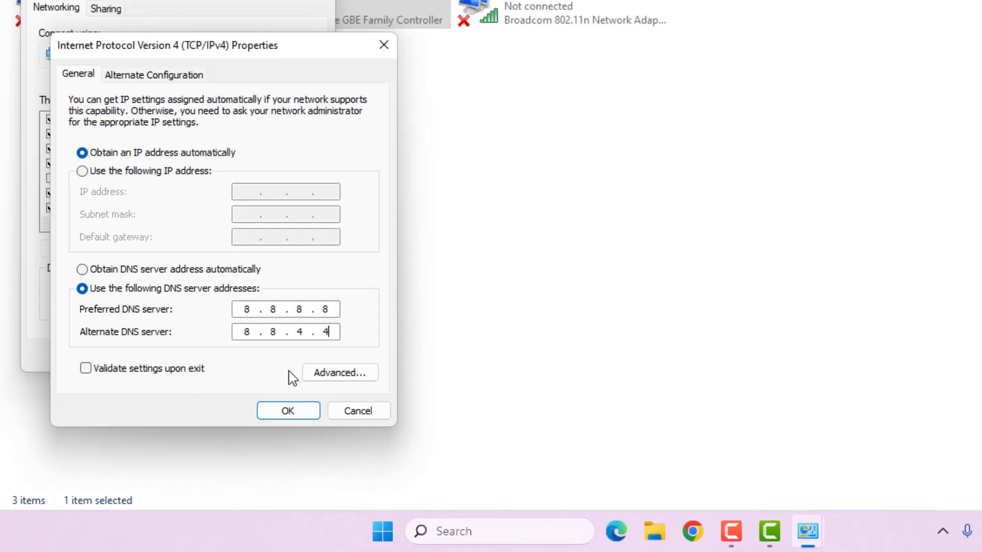
left_click(302, 415)
left_click(197, 393)
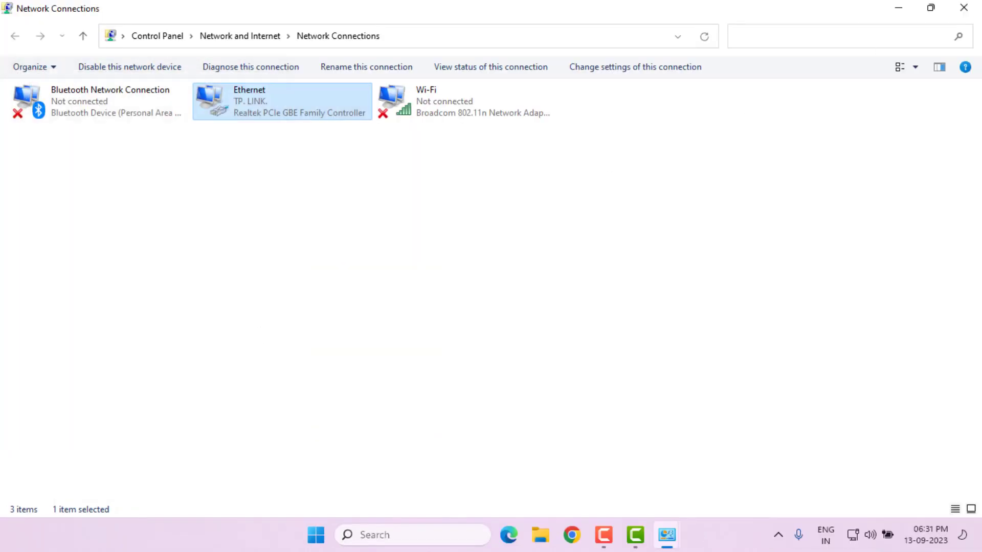
left_click(963, 7)
left_click(971, 6)
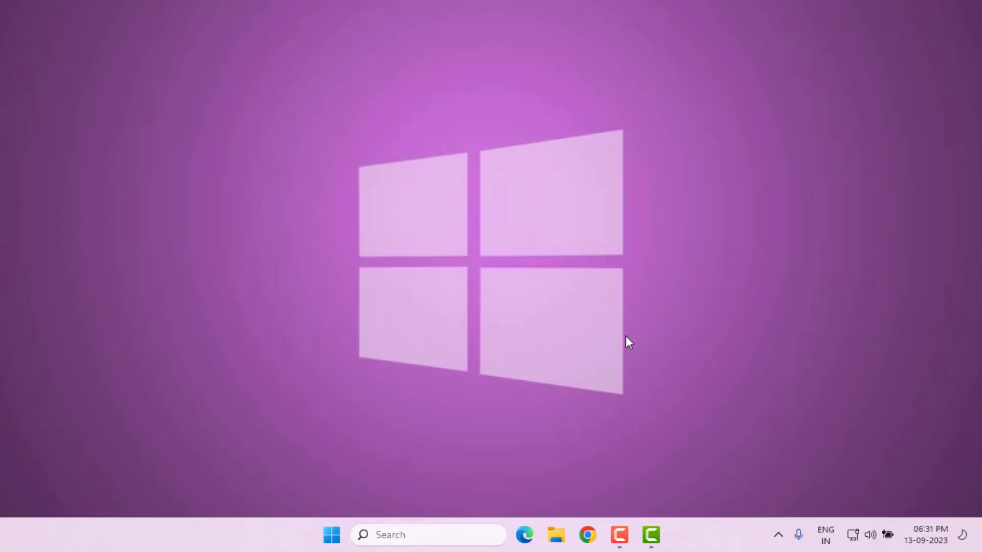
Switch to Google Chrome and open its settings page.
left_click(587, 535)
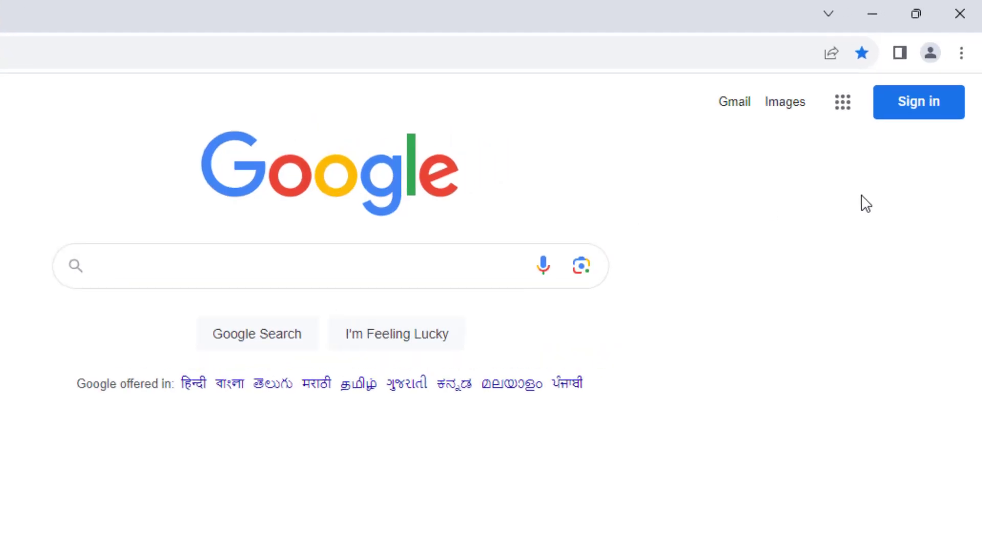
left_click(962, 53)
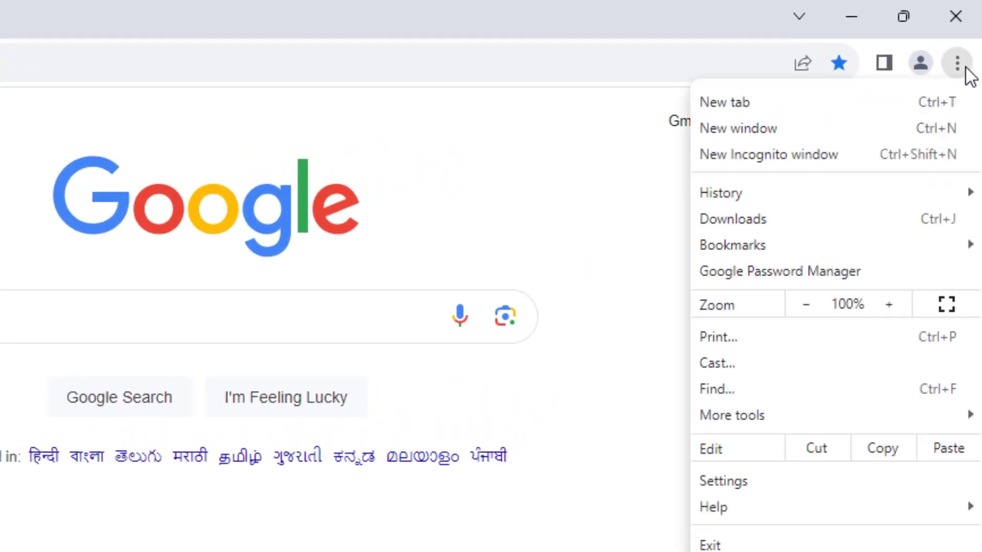
left_click(804, 489)
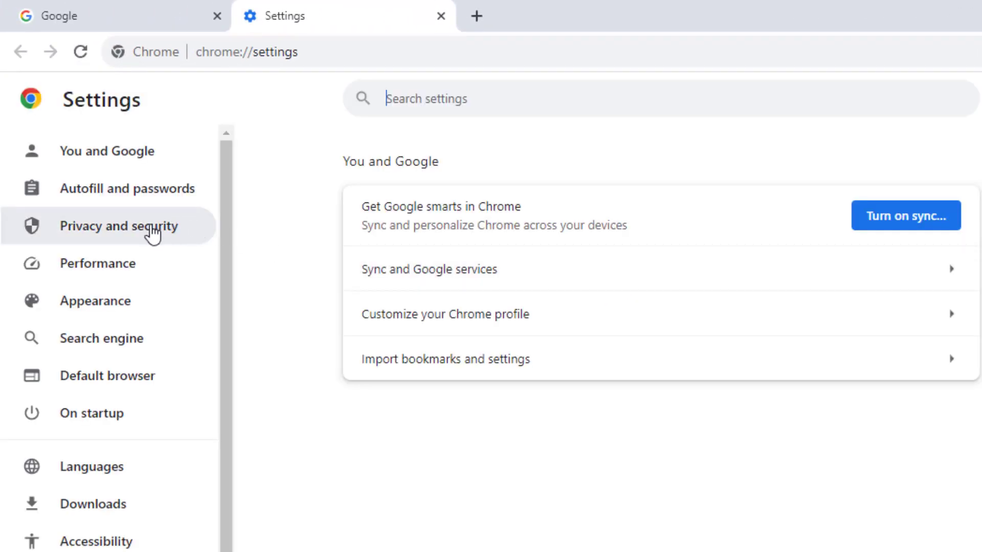
Clear the browsing history, cookies and other site data, and cached images and files for all time, and close the browser.
left_click(153, 232)
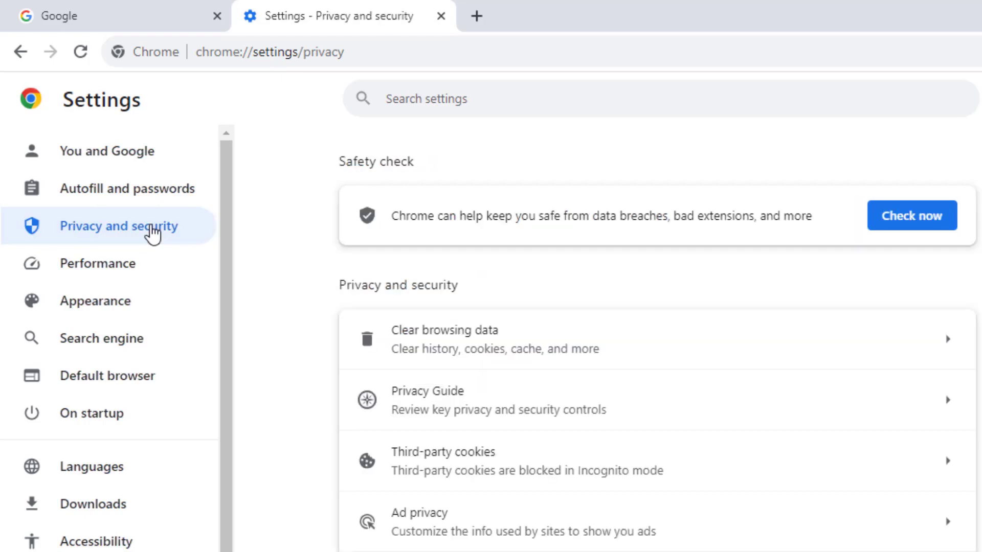
left_click(544, 354)
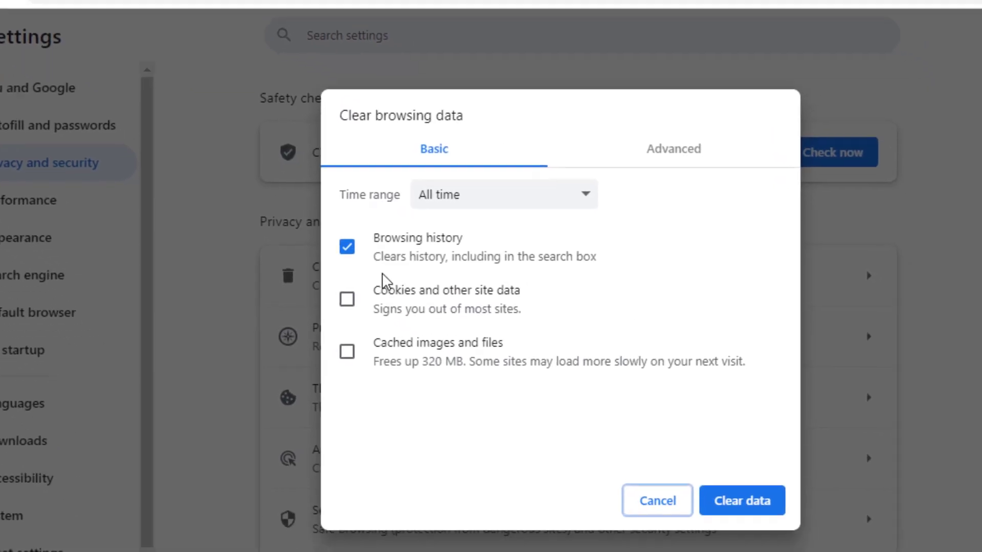
left_click(437, 375)
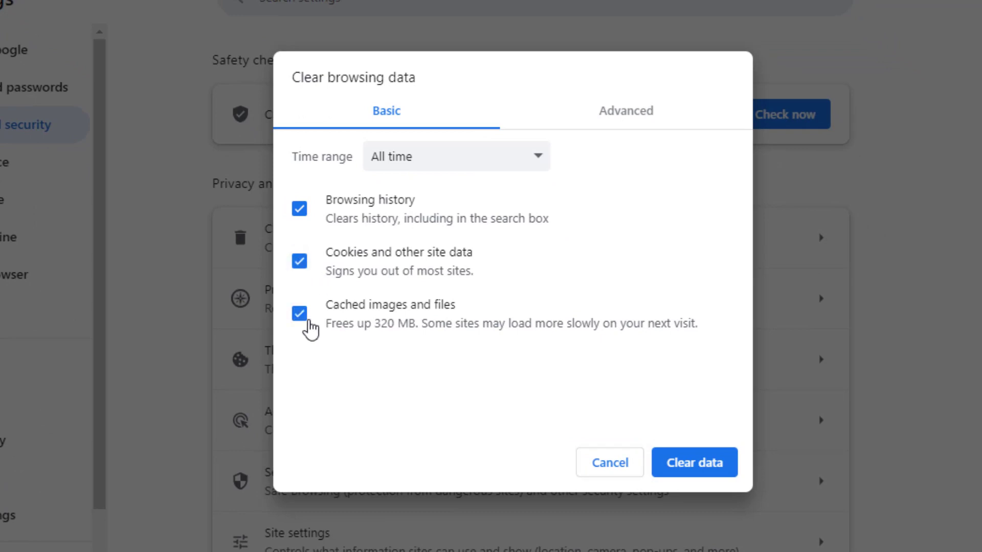
left_click(402, 161)
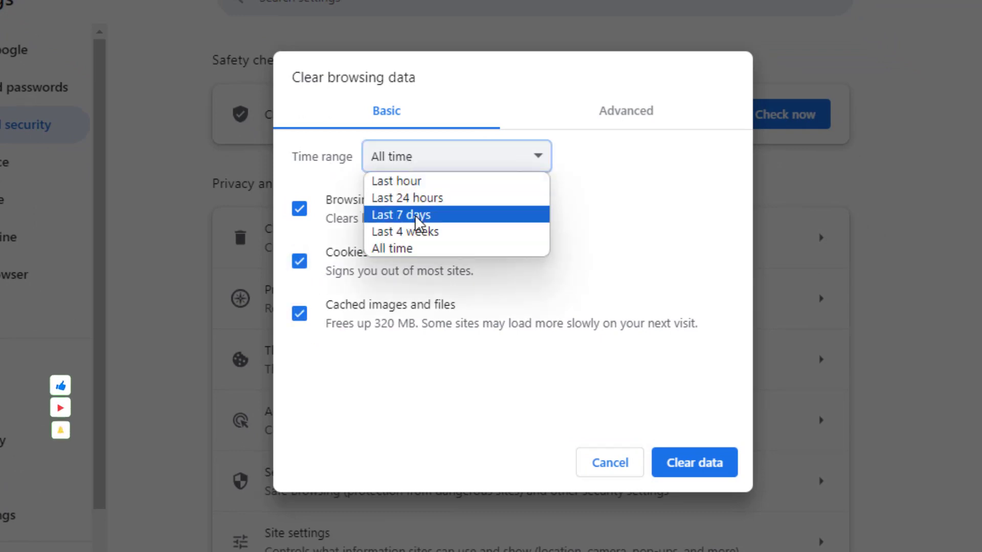
left_click(415, 248)
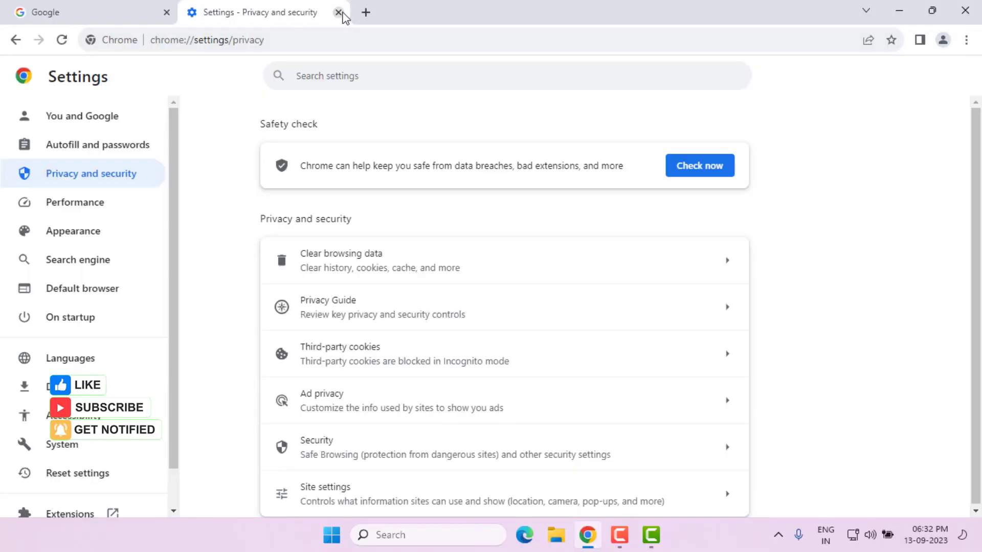
left_click(339, 12)
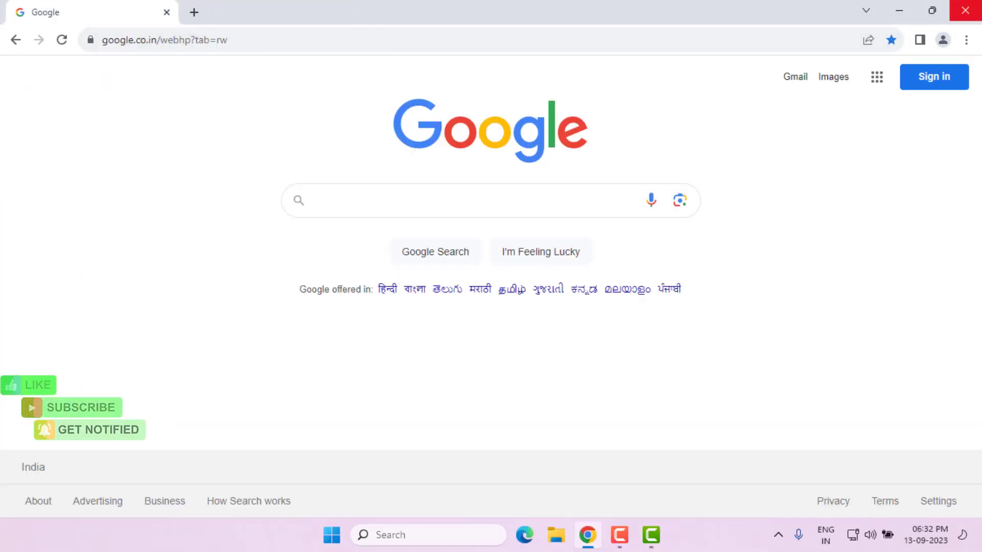
left_click(964, 10)
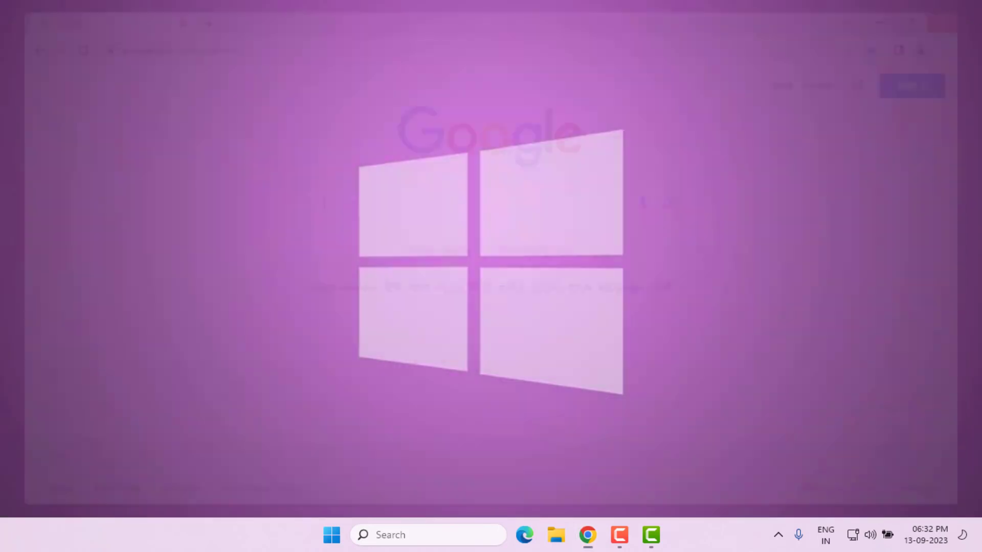
Search Windows for cmd and run Command Prompt as administrator.
key("super")
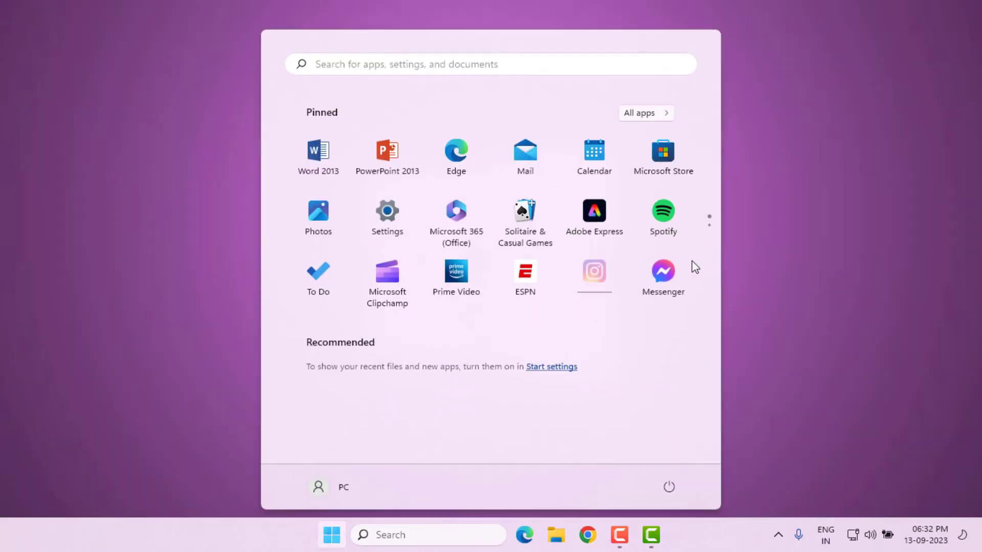
type("cmd")
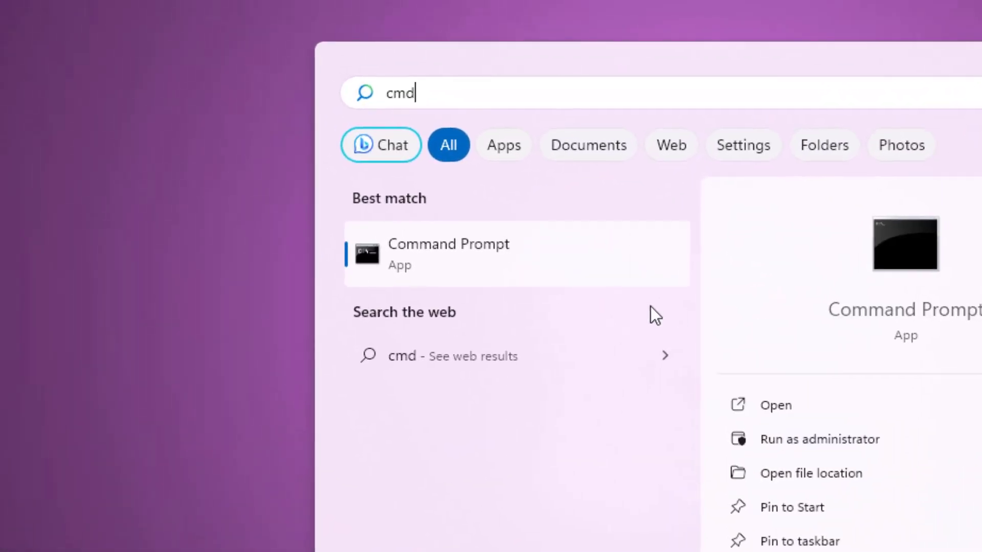
right_click(451, 222)
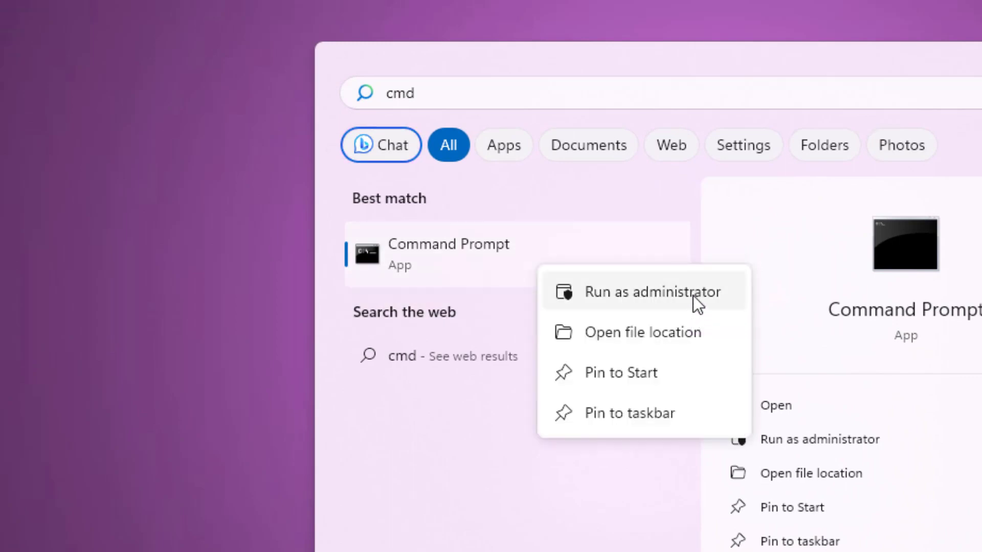
left_click(694, 296)
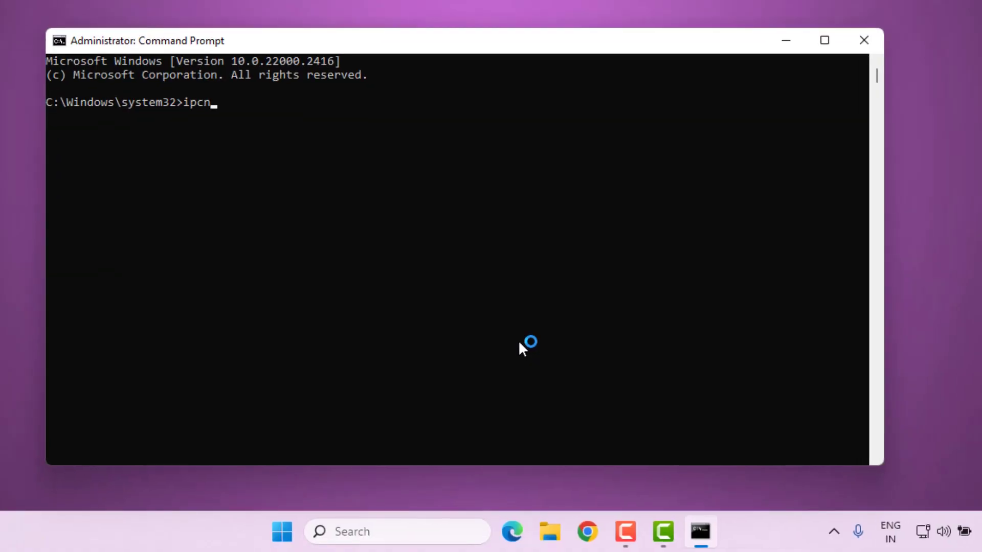
Flush the DNS resolver cache with ipconfig /flushdns and close Command Prompt.
type("ipconfig ")
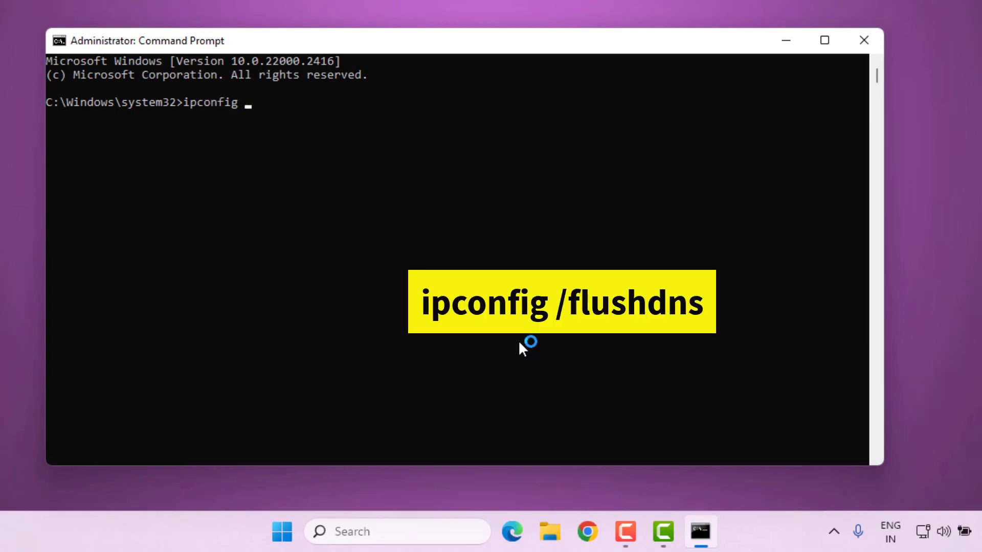
type("/flushdns")
key("Return")
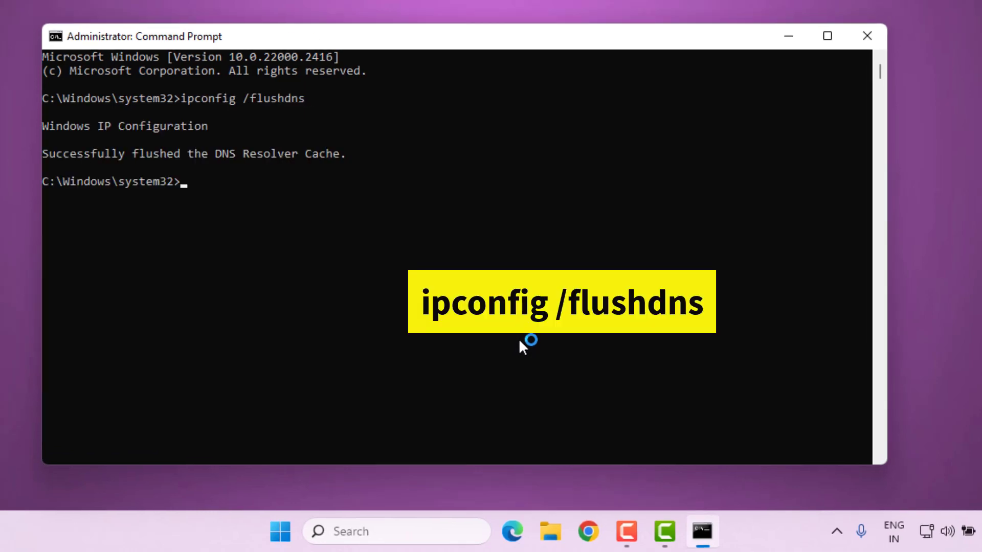
left_click(871, 39)
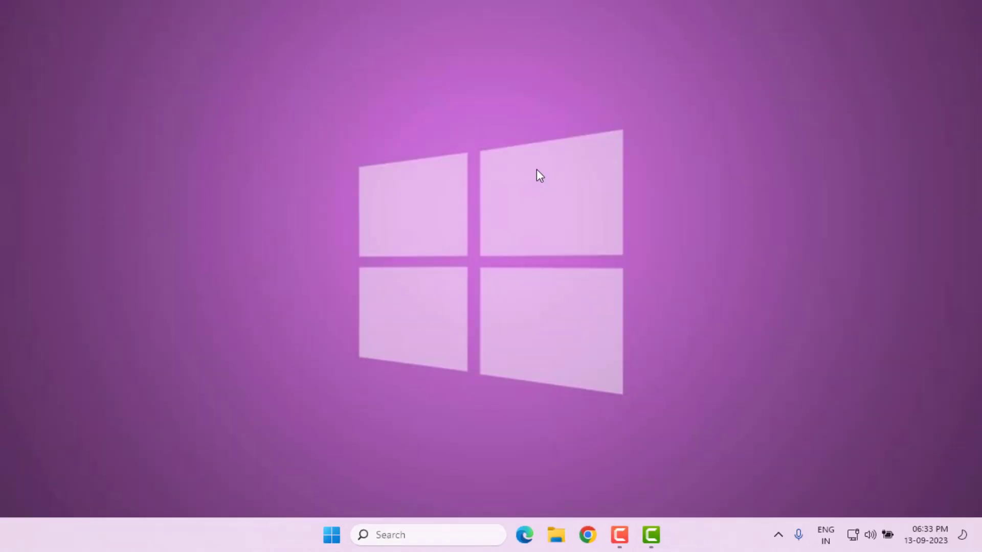